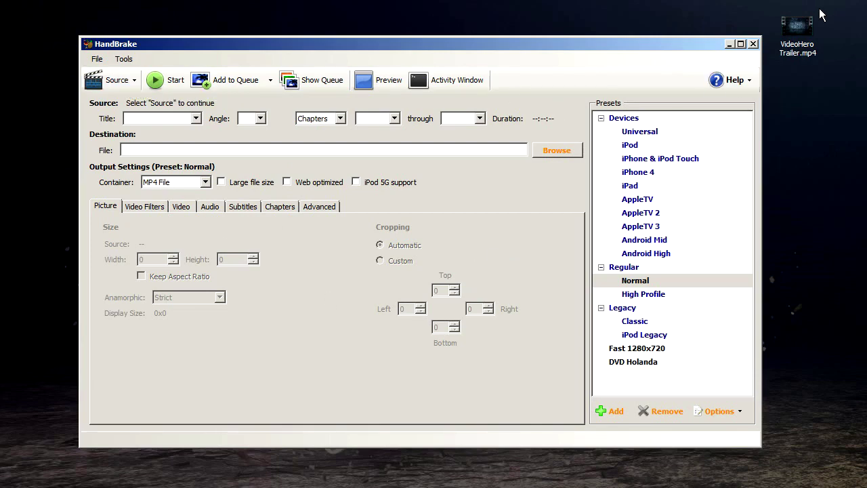
Step: Load the desktop file VideoHero Trailer.mp4 as the source video and dismiss the default path warning
click(803, 24)
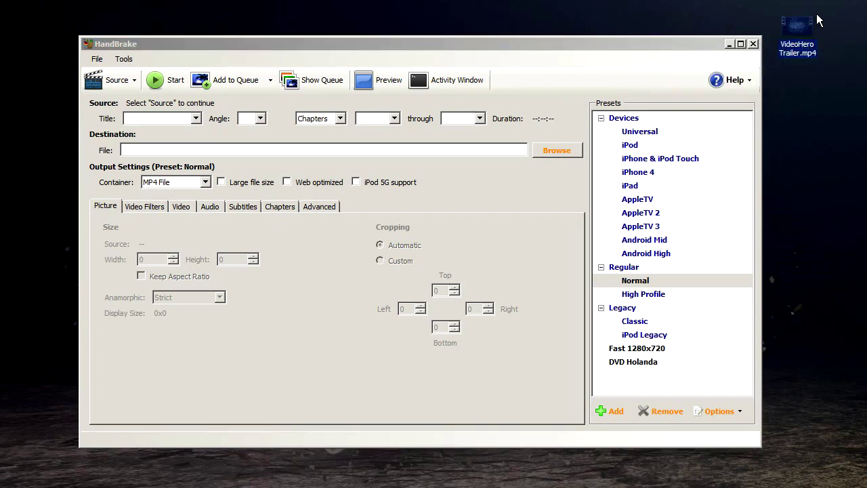
mouse_move(799, 27)
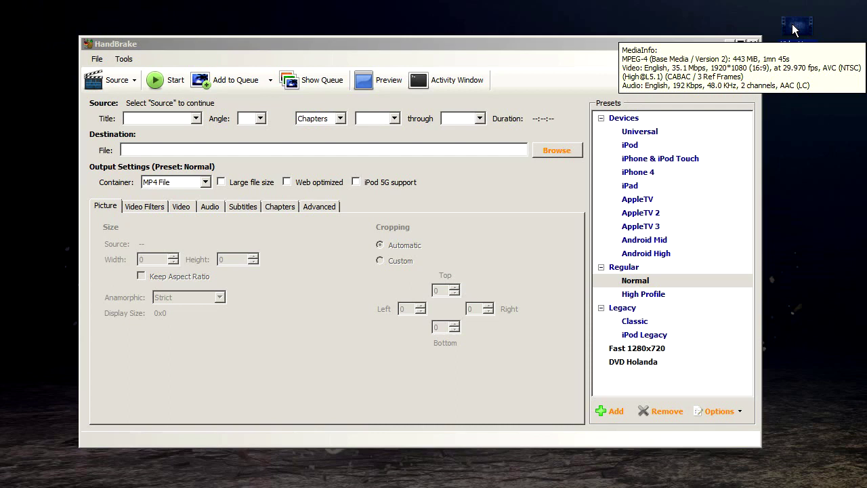
drag(794, 29, 237, 152)
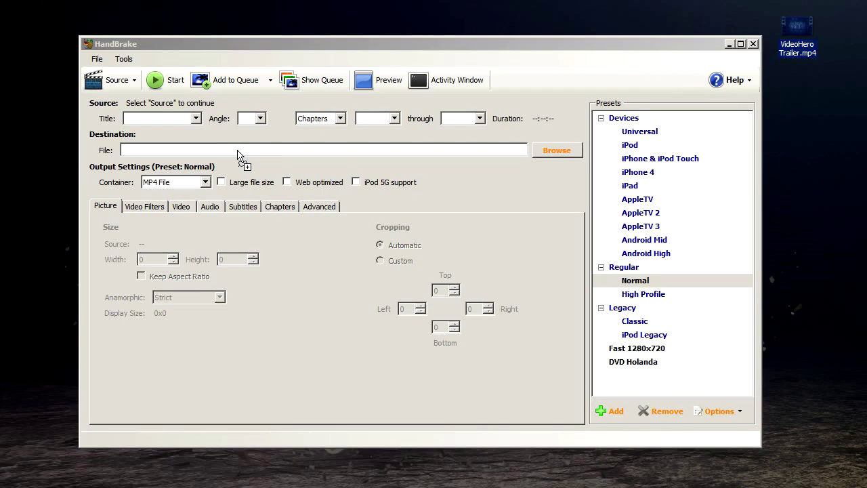
drag(237, 154, 175, 151)
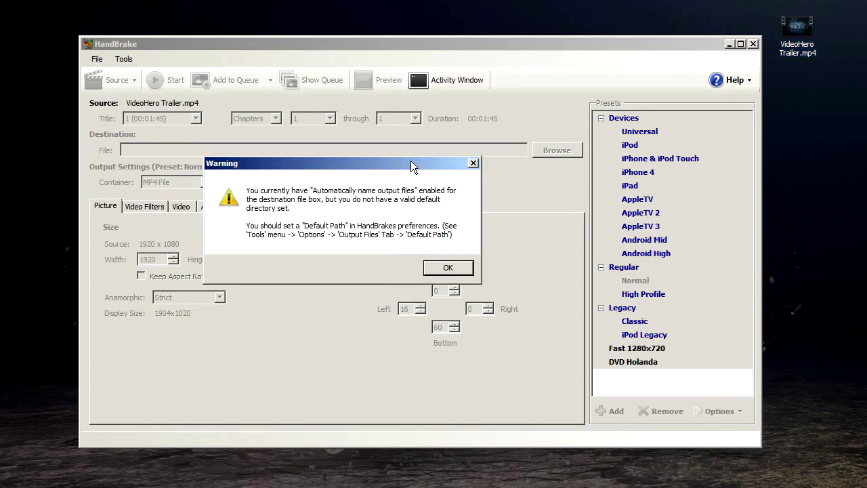
click(448, 268)
Step: Set the output destination to the Desktop with the file name "trailer pequeno VideoHero"
click(557, 149)
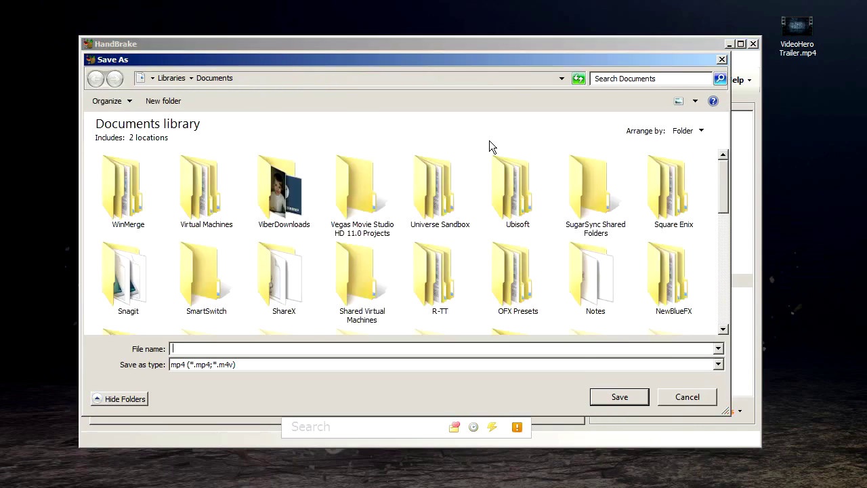
click(149, 80)
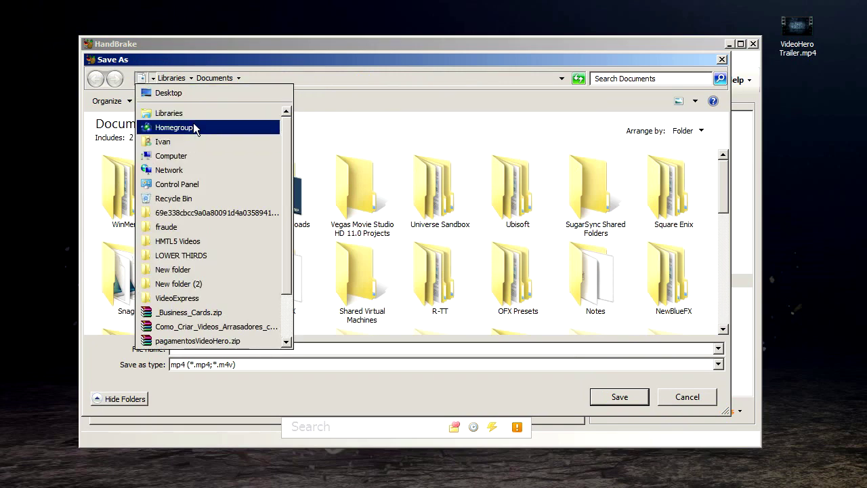
click(168, 93)
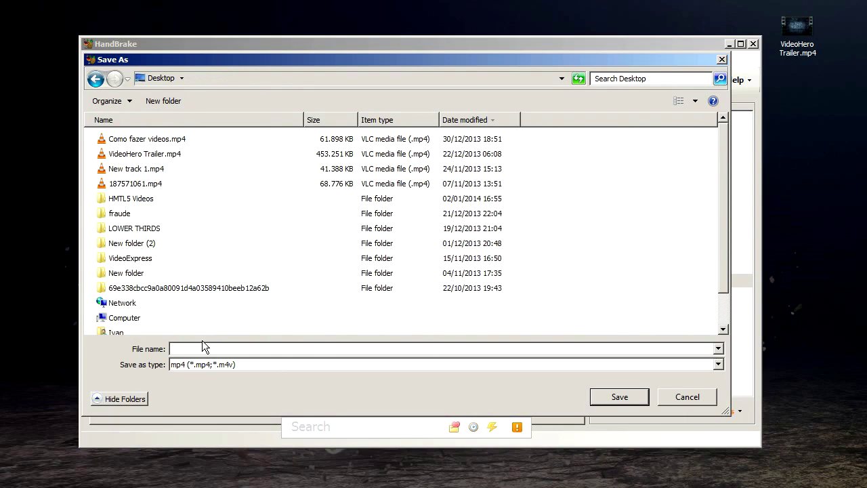
text(trailer pequeno VideoHero)
click(594, 397)
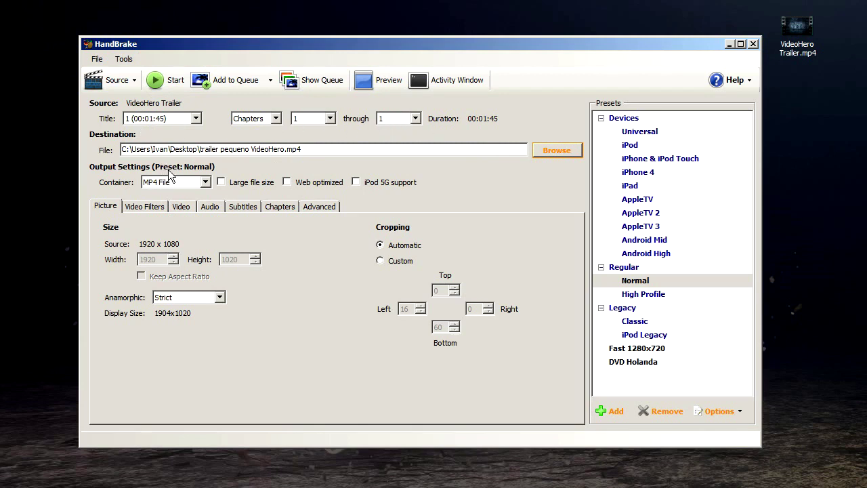
Step: Choose MP4 File as the output container and enable the Web optimized option
click(143, 187)
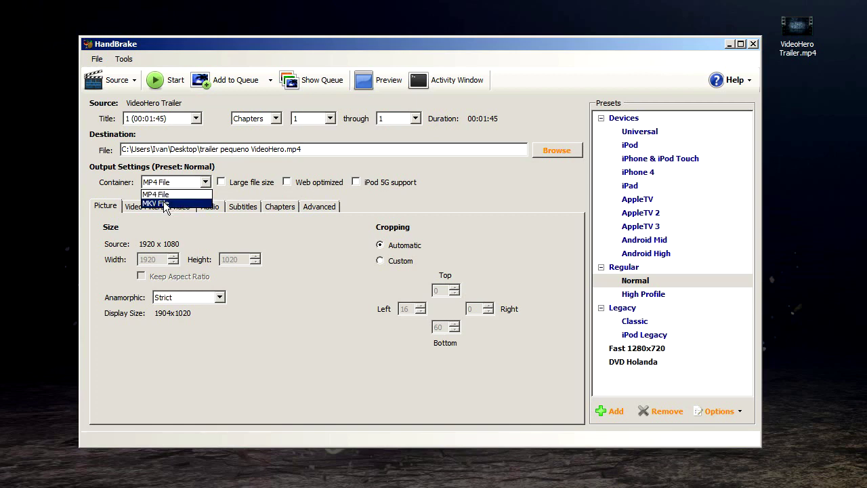
click(167, 195)
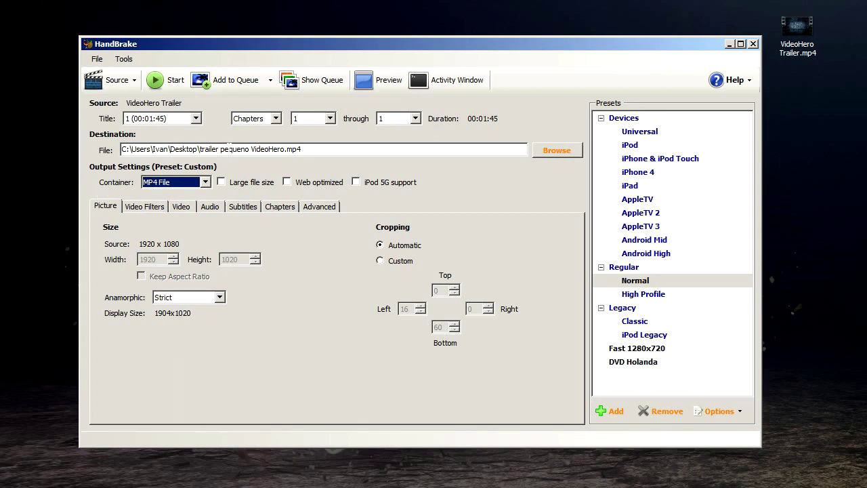
mouse_move(289, 187)
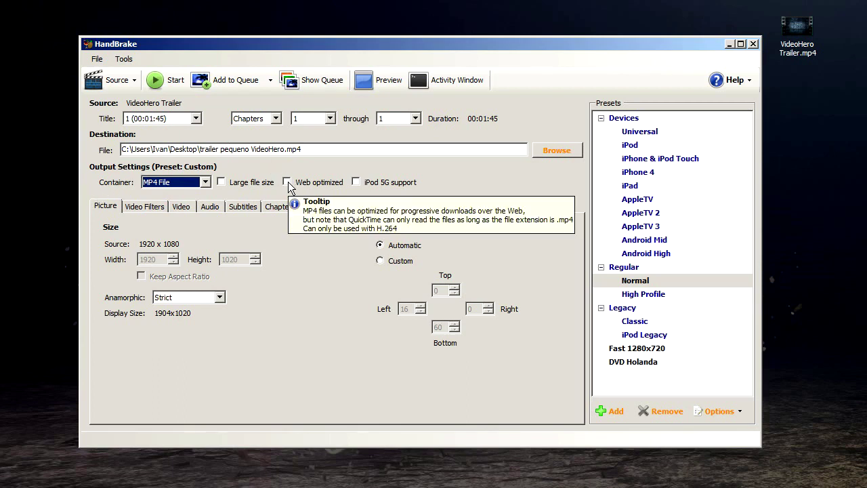
click(286, 183)
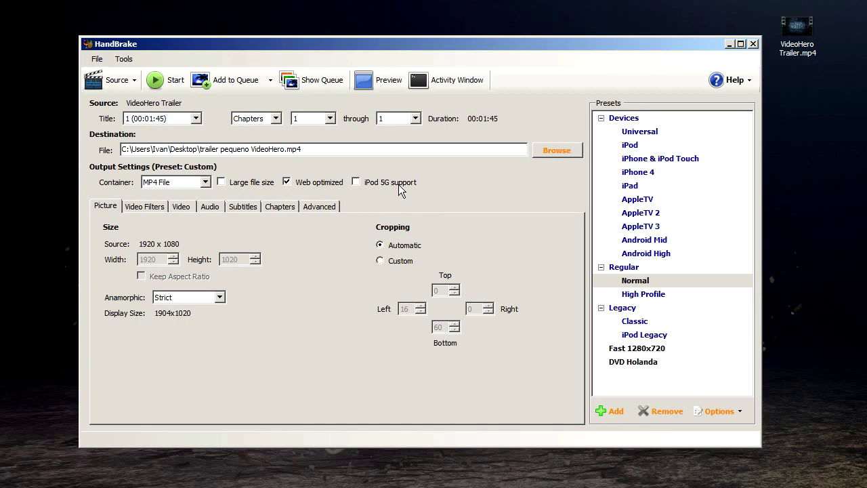
mouse_move(398, 186)
Step: Set Anamorphic to None and the output picture size to 640 wide by 360 high
click(176, 298)
click(176, 309)
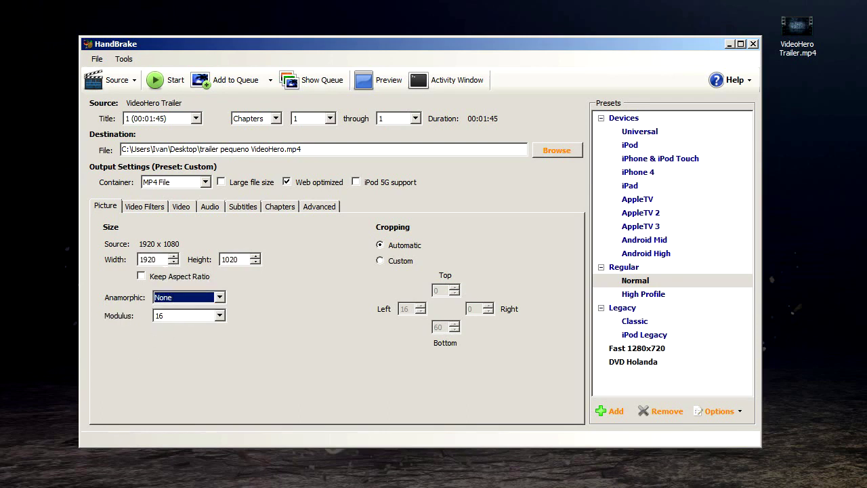
click(154, 259)
drag(154, 259, 122, 266)
text(640)
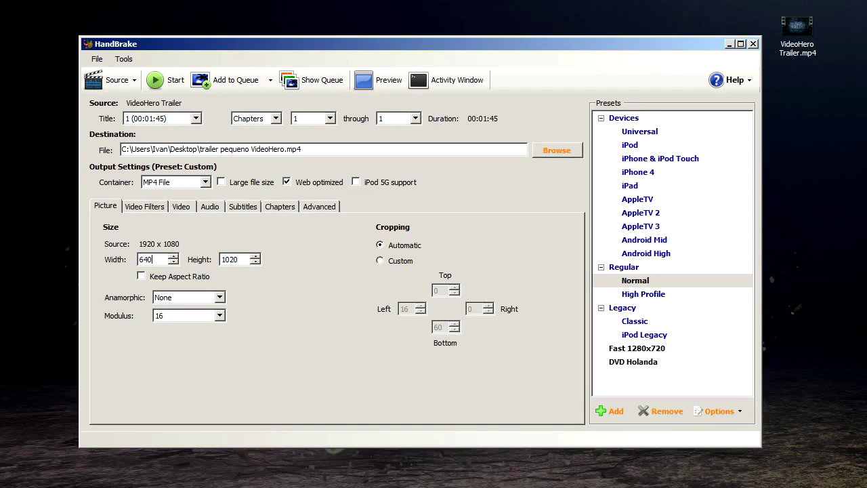
click(242, 263)
drag(240, 261, 224, 267)
text(360)
Step: Review the Detelecine, Deinterlace and Denoise video filter choices, leaving each one Off
click(152, 207)
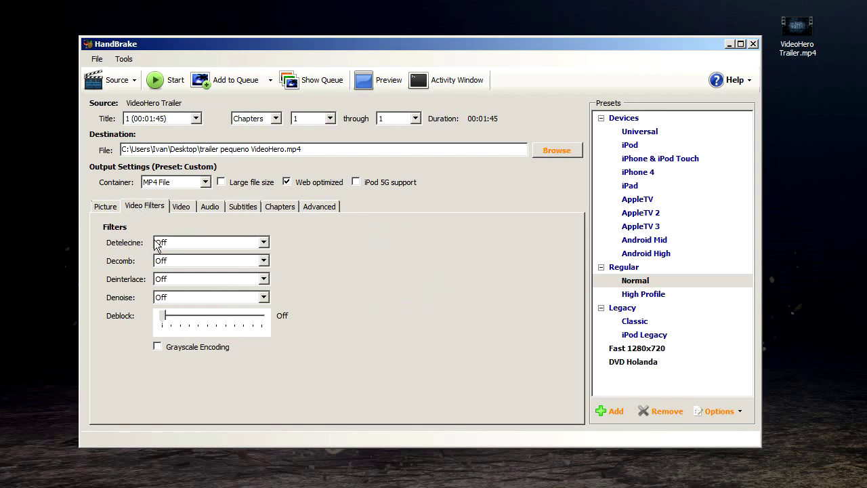
click(258, 241)
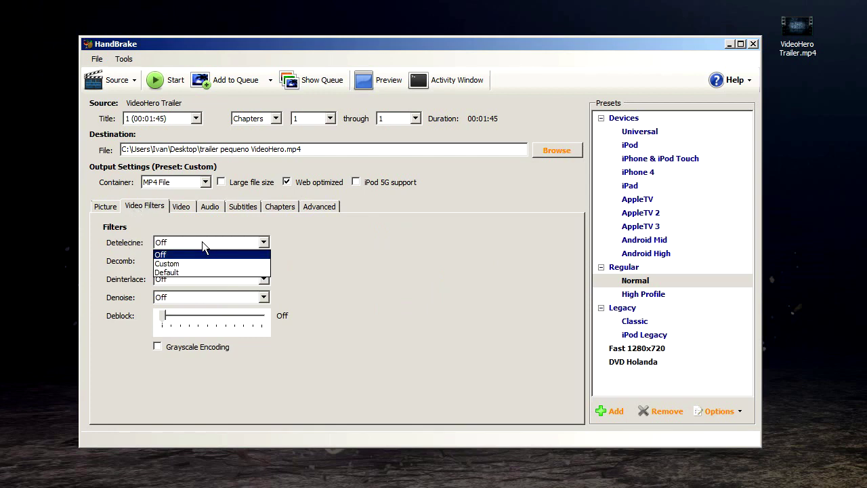
click(258, 242)
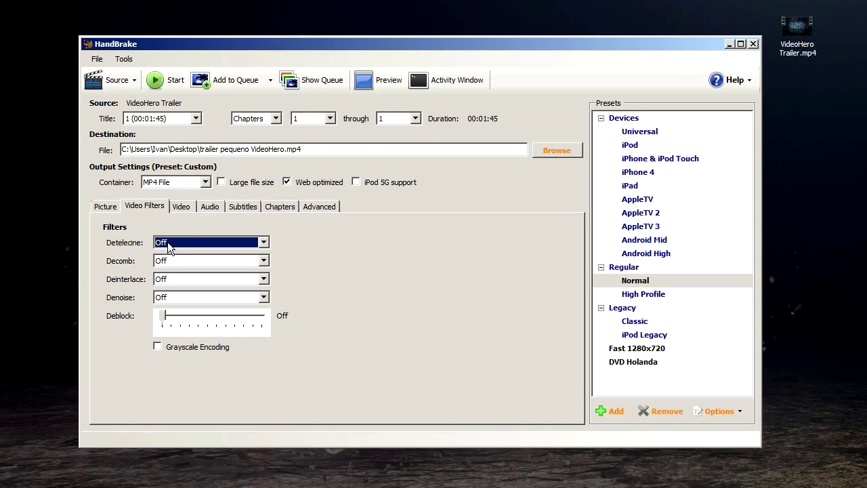
click(161, 285)
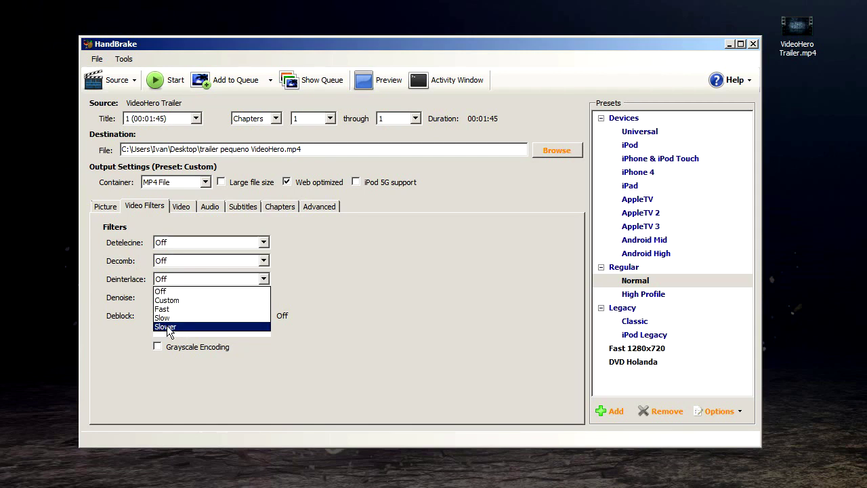
click(125, 280)
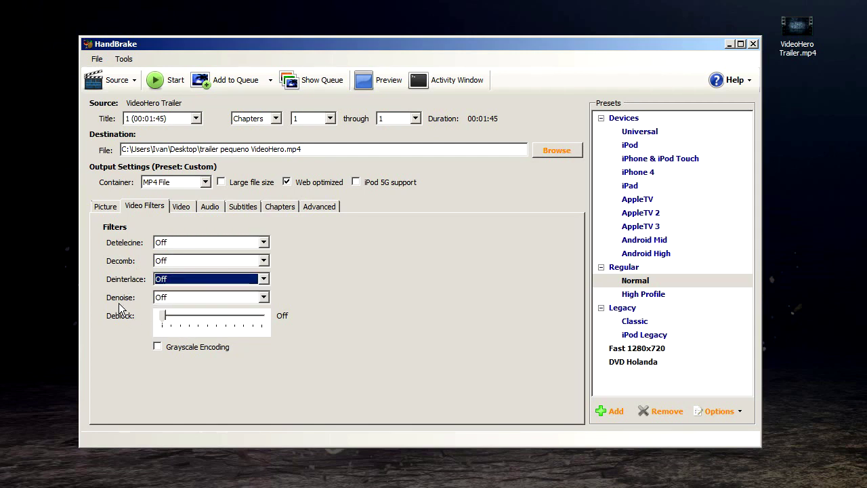
click(178, 296)
click(128, 299)
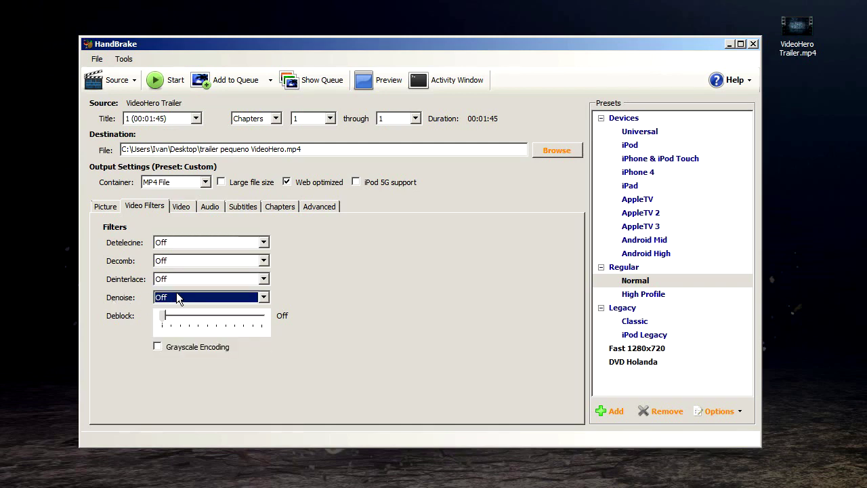
Step: Set the video codec to H.264 (x264) and the framerate to Same as source with Constant Framerate
click(177, 204)
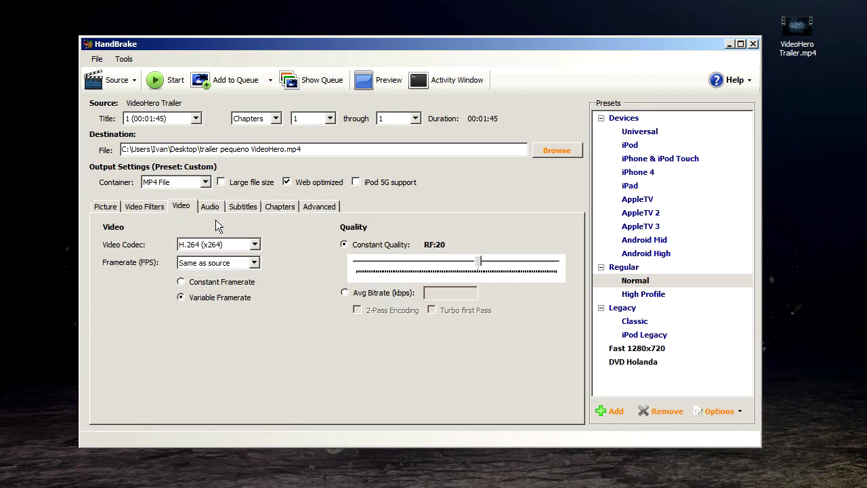
click(231, 246)
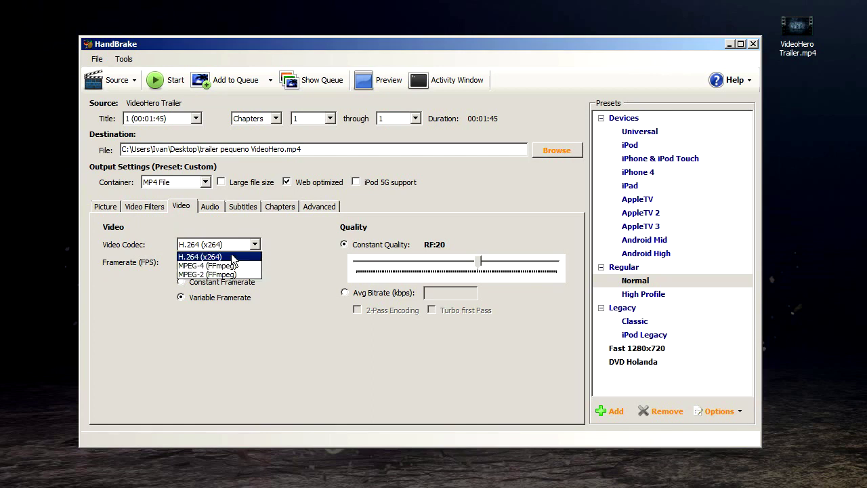
click(203, 256)
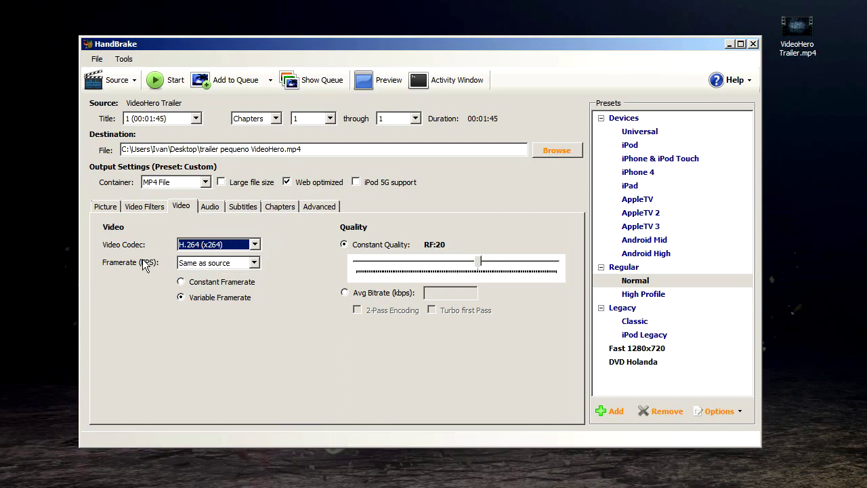
click(255, 263)
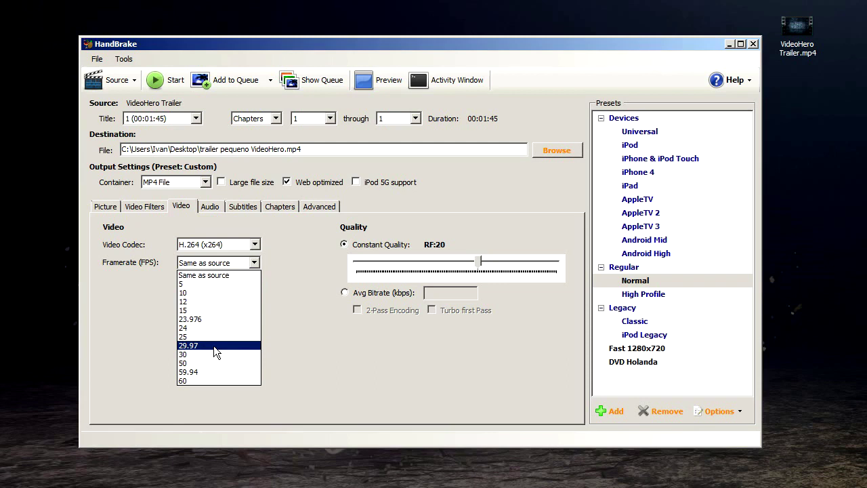
click(212, 277)
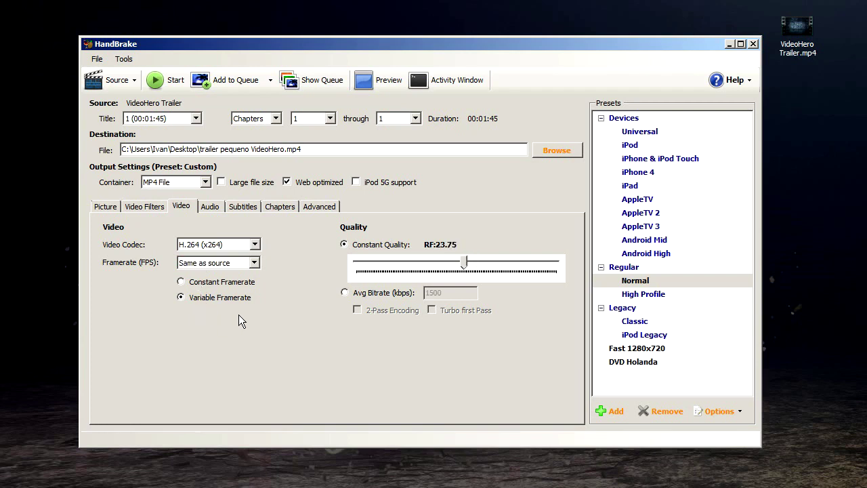
click(199, 285)
Step: Try the constant quality factor at both extremes of its range, then set it to RF 18.75
mouse_move(374, 246)
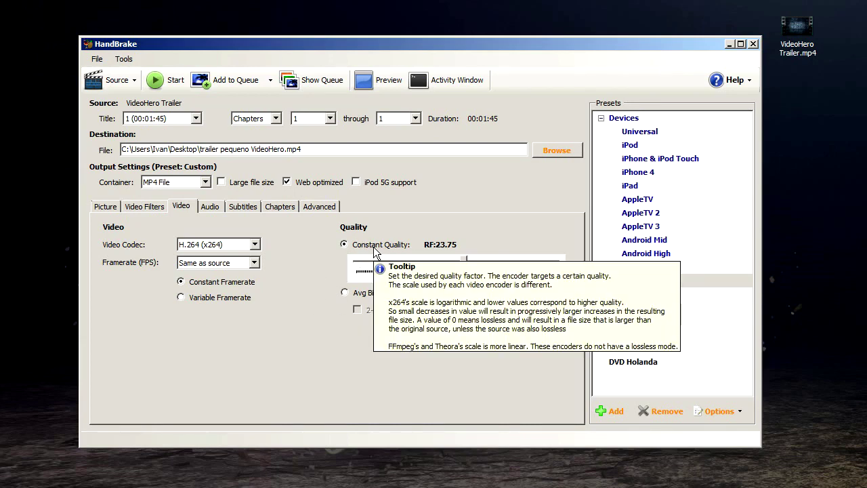
drag(463, 263, 562, 265)
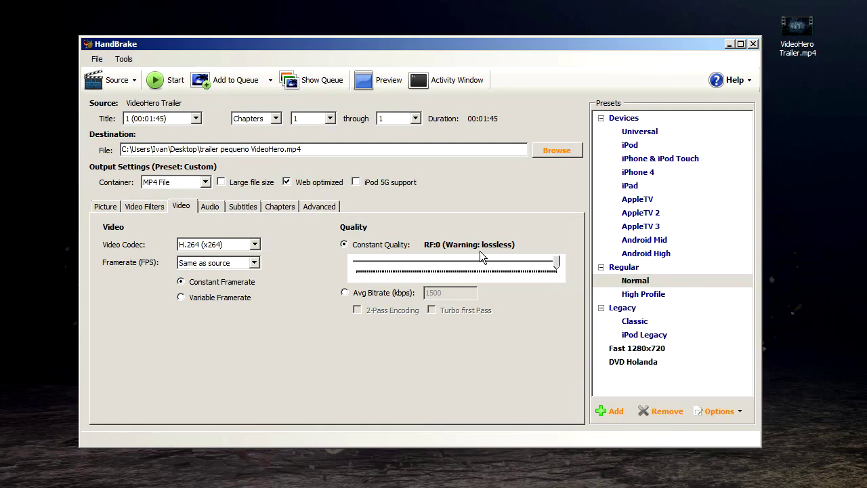
drag(557, 262, 340, 265)
drag(358, 263, 483, 271)
Step: Switch the video quality mode to average bitrate and enter 1300 kbps
click(344, 292)
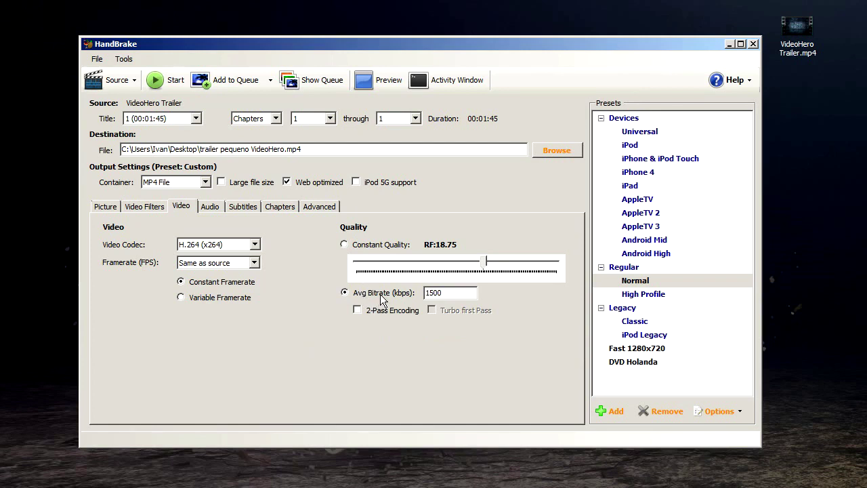
double_click(433, 293)
text(1300)
mouse_move(400, 296)
mouse_move(447, 294)
Step: Change the average bitrate to 400 kbps and enable 2-Pass Encoding
drag(426, 292, 444, 290)
click(429, 292)
key(Delete)
text(0)
drag(434, 293, 423, 293)
text(5)
text(4)
click(357, 311)
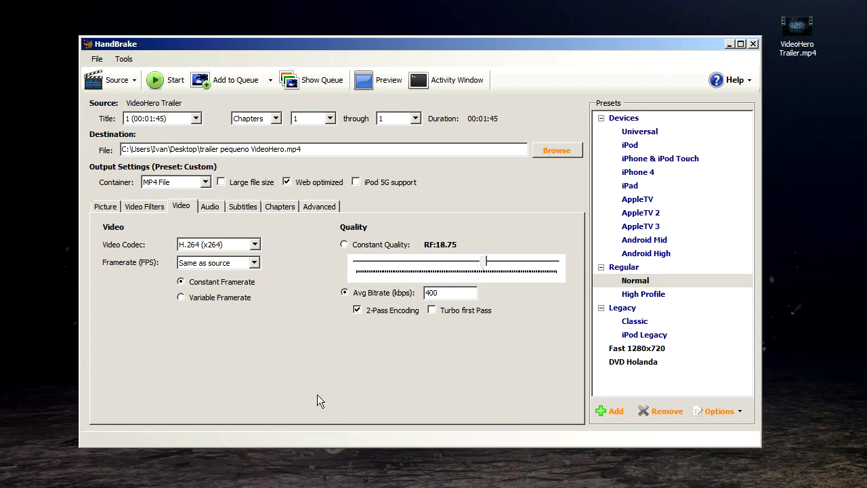
Step: Turn 2-Pass Encoding off and on again, and re-enter the average bitrate as 400 kbps
click(357, 310)
click(424, 295)
click(357, 310)
double_click(436, 293)
text(400)
Step: Review the average bitrate setting together with the output picture size
mouse_move(377, 298)
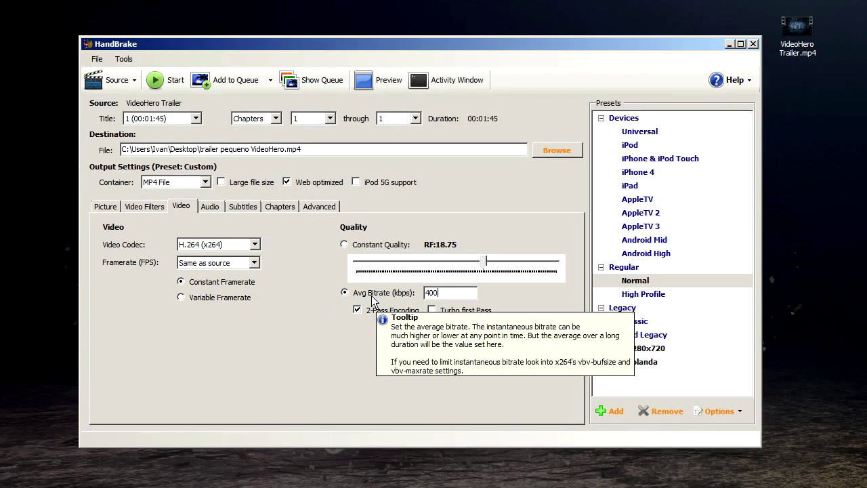
drag(438, 293, 420, 292)
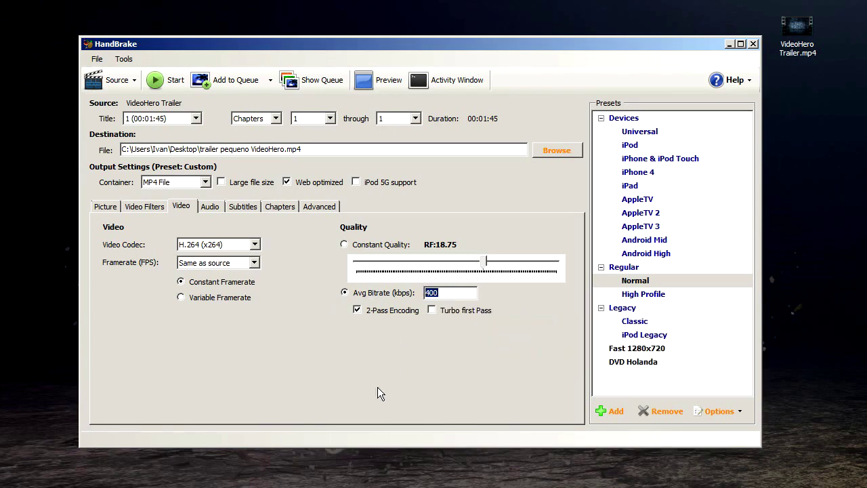
mouse_move(433, 293)
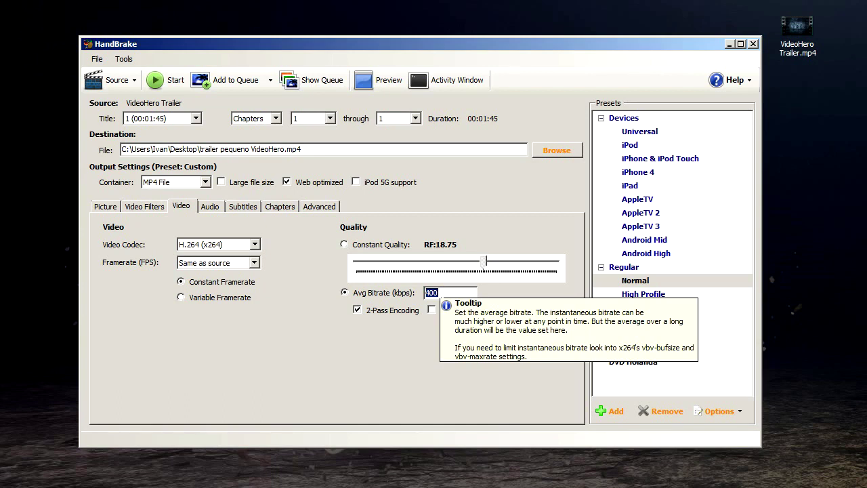
key(End)
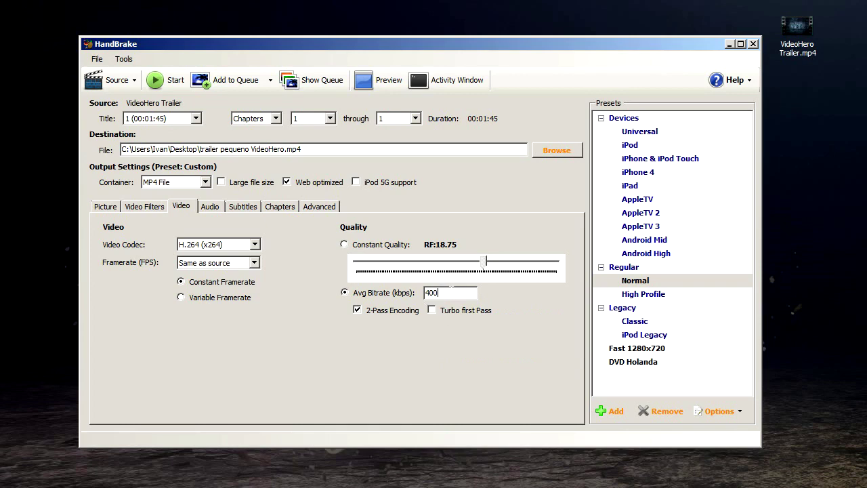
click(103, 206)
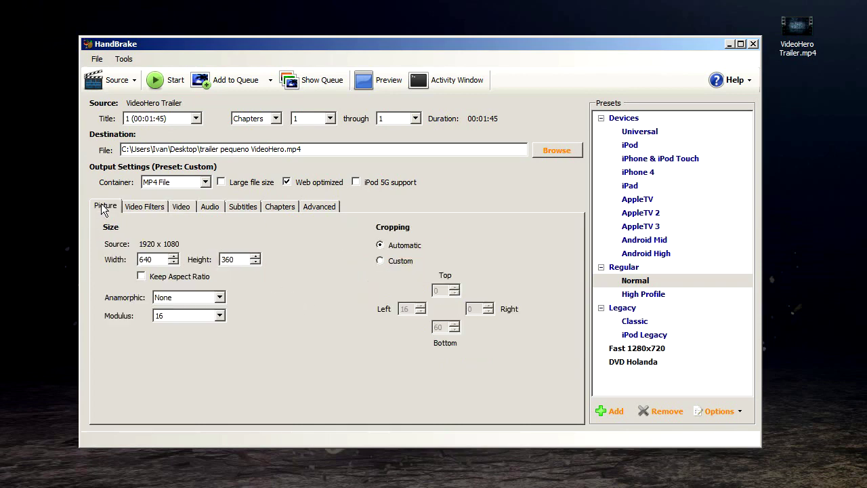
click(183, 207)
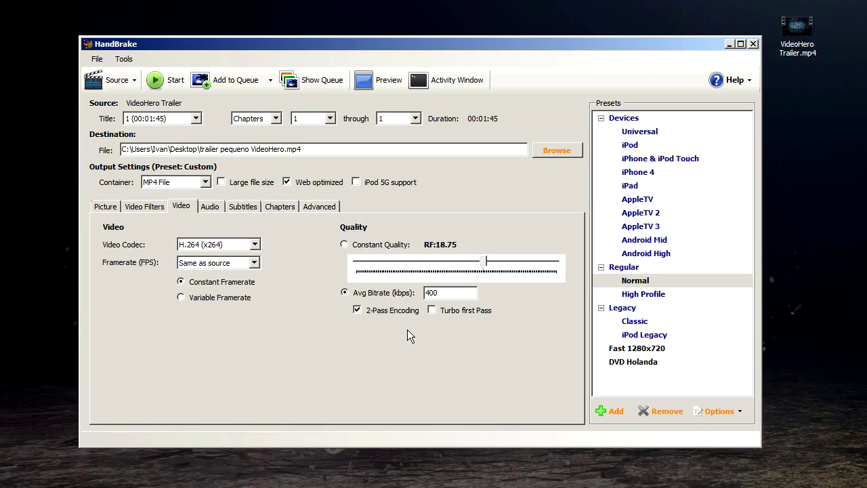
Step: Keep the audio track's codec as AAC (faac), and set its mixdown to Mono and its samplerate to 32
click(211, 207)
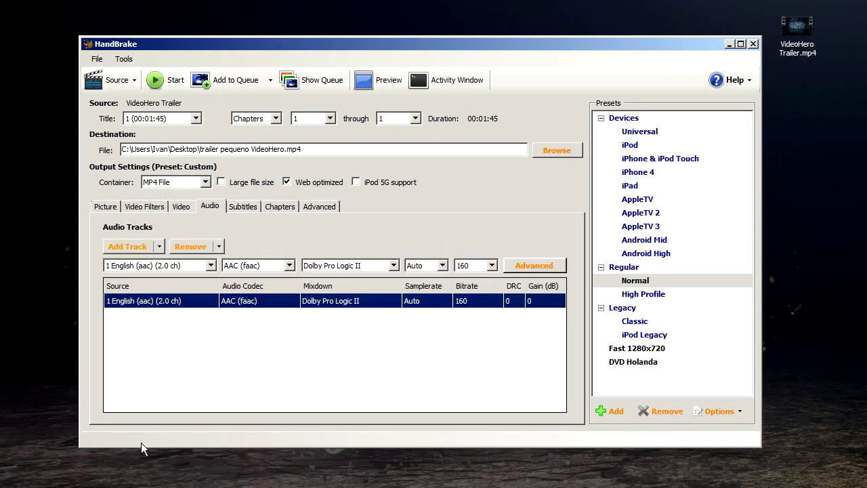
click(290, 265)
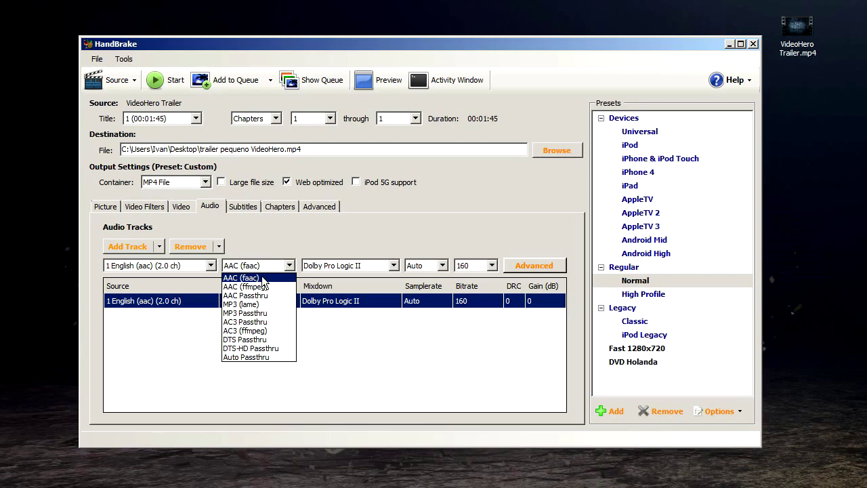
click(264, 239)
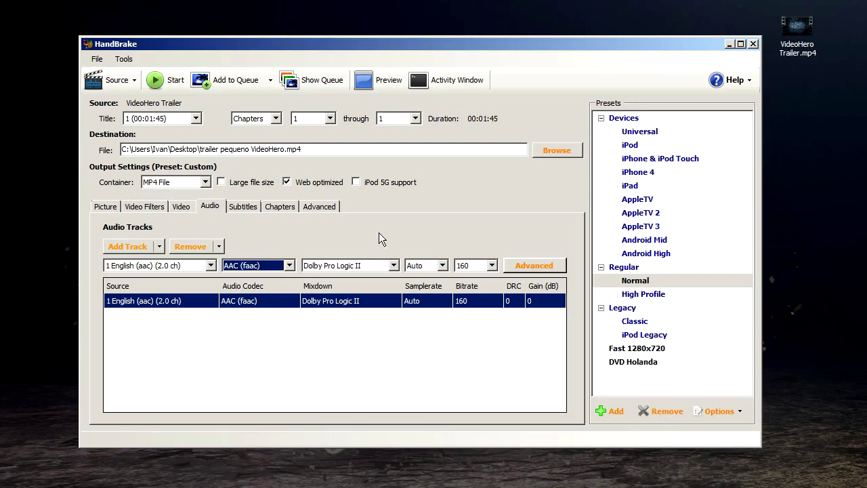
click(394, 265)
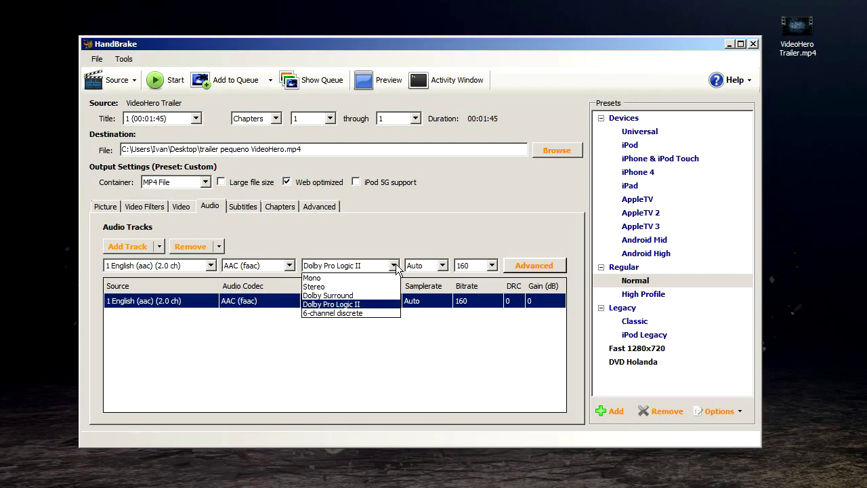
click(345, 278)
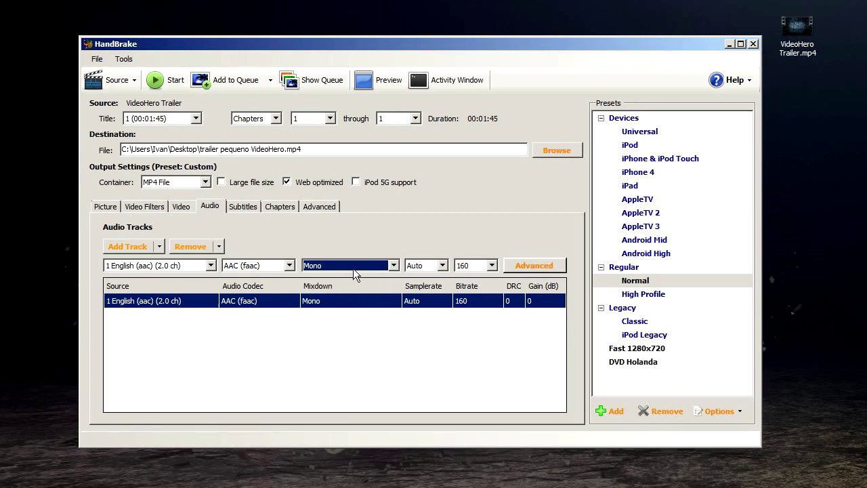
click(434, 271)
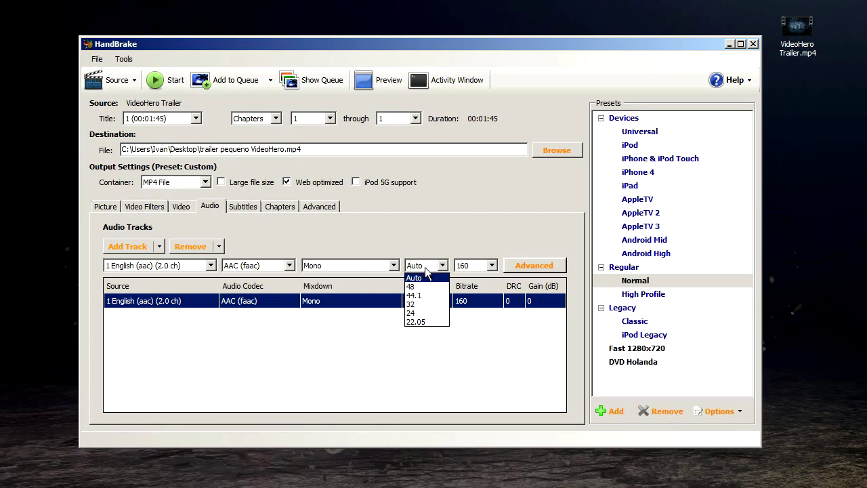
click(427, 304)
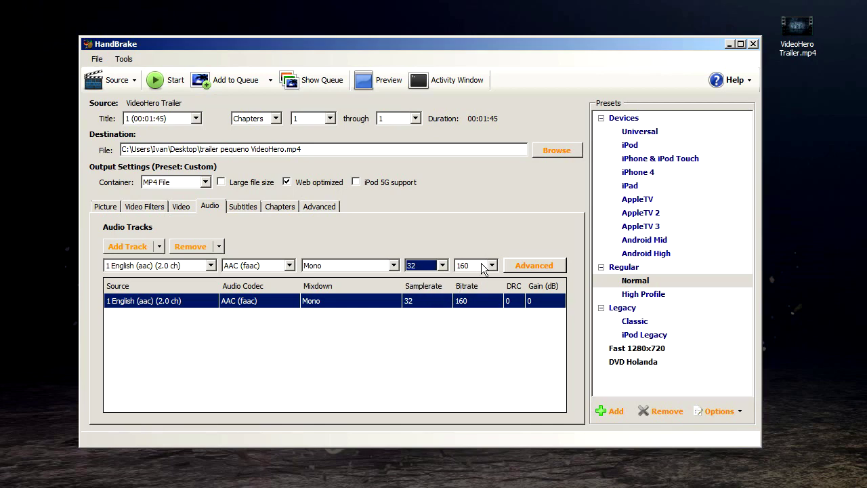
Step: Set the audio track's bitrate to 56
click(188, 205)
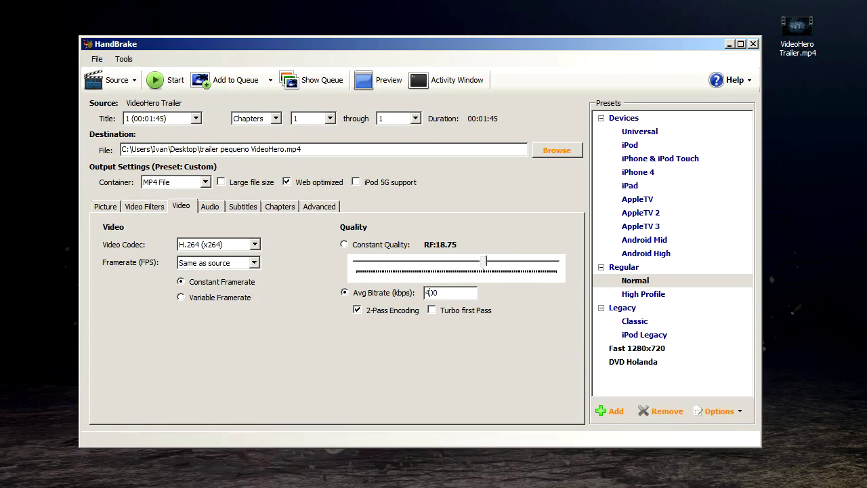
click(214, 207)
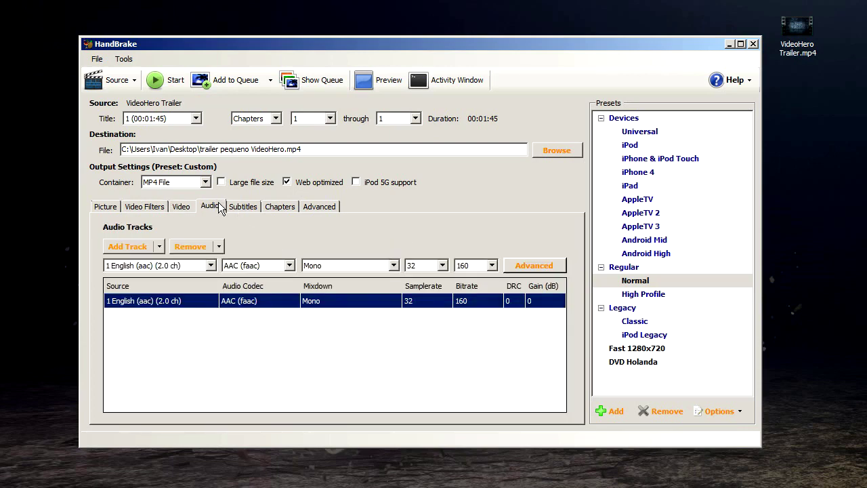
click(492, 265)
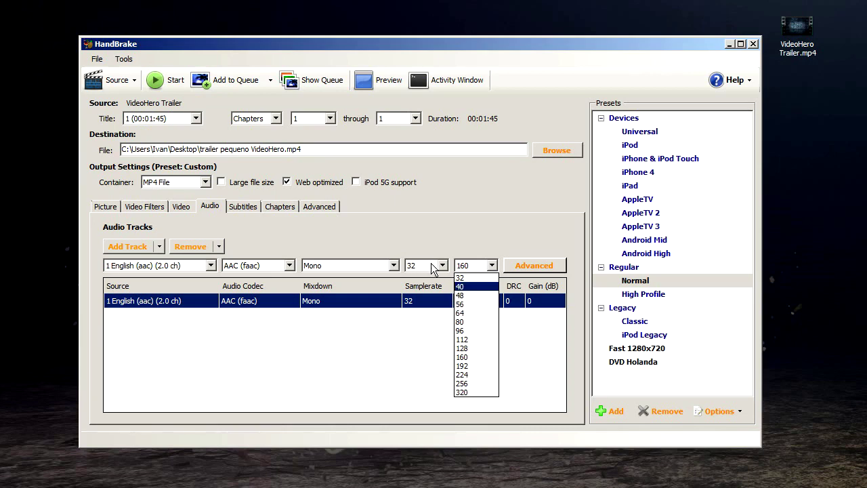
click(471, 304)
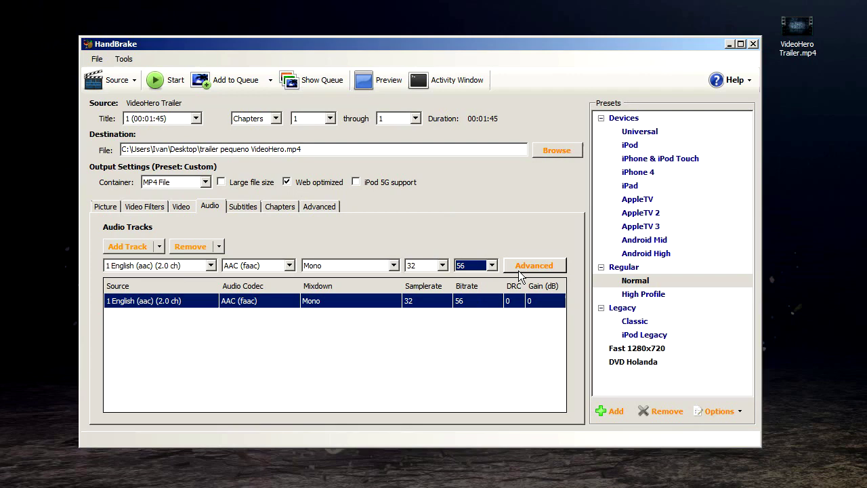
Step: Look through the subtitle, chapter and advanced encoding settings, including the Maximum B-Frames choices
click(248, 207)
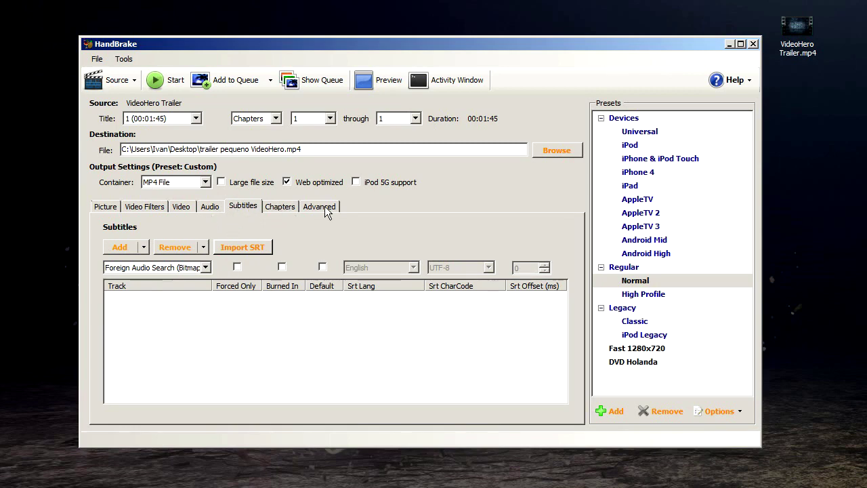
click(287, 207)
click(321, 207)
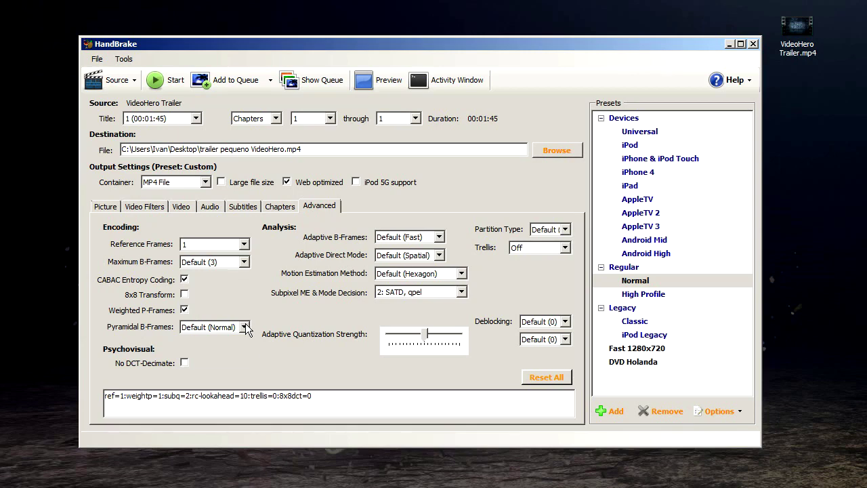
click(244, 327)
click(244, 262)
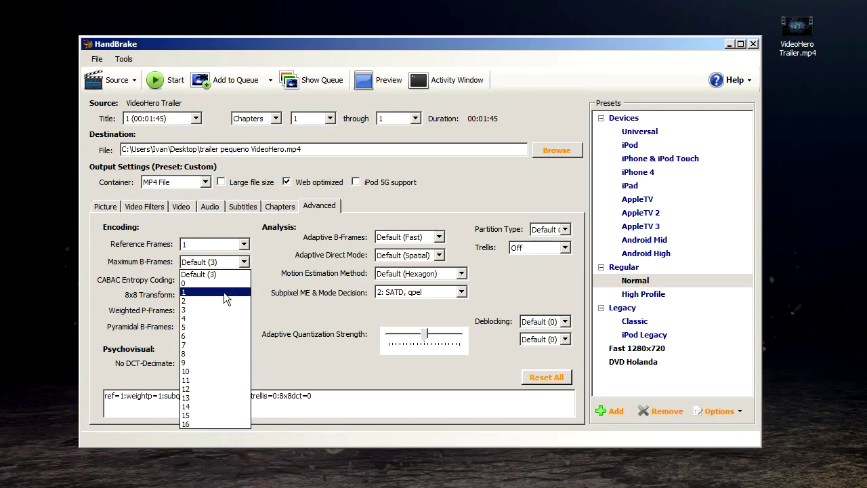
click(256, 223)
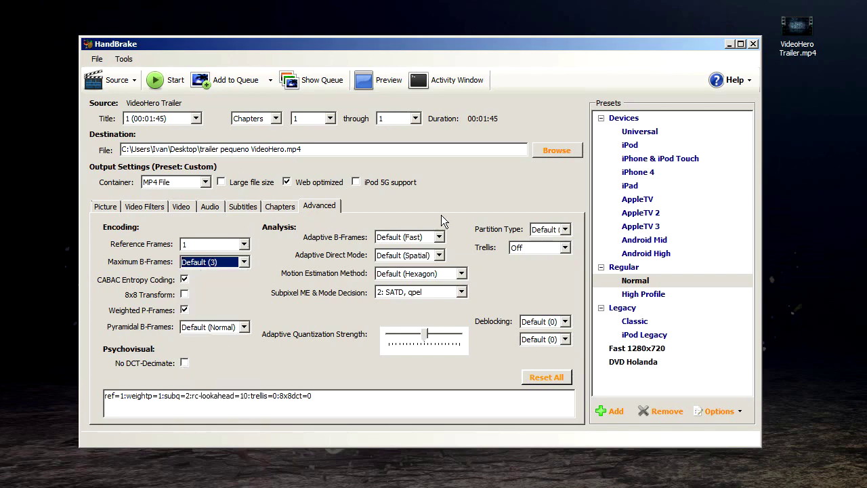
key(Tab)
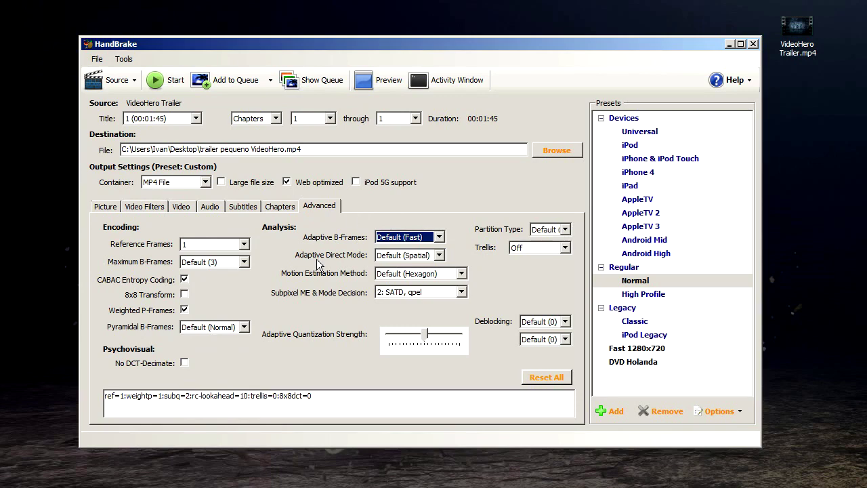
Step: In the advanced encoding settings, set Adaptive B-Frames to Optimal and the Motion Estimation Method to Exhaustive
click(444, 235)
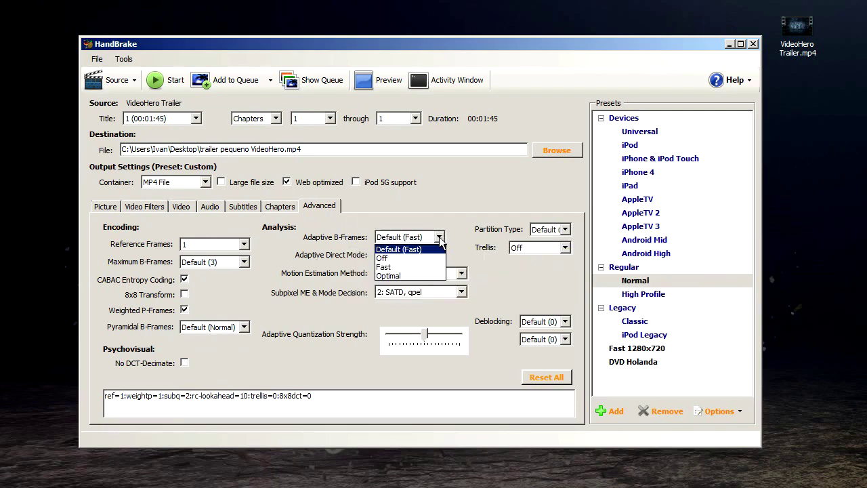
click(406, 275)
key(Tab)
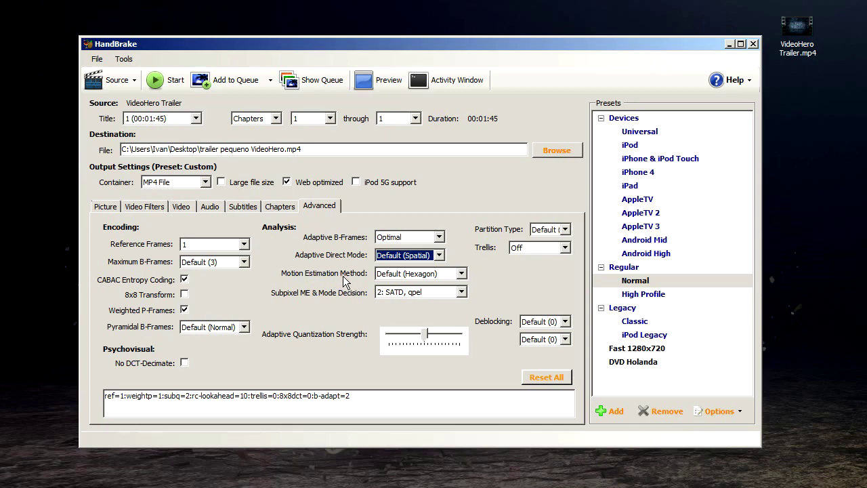
click(404, 275)
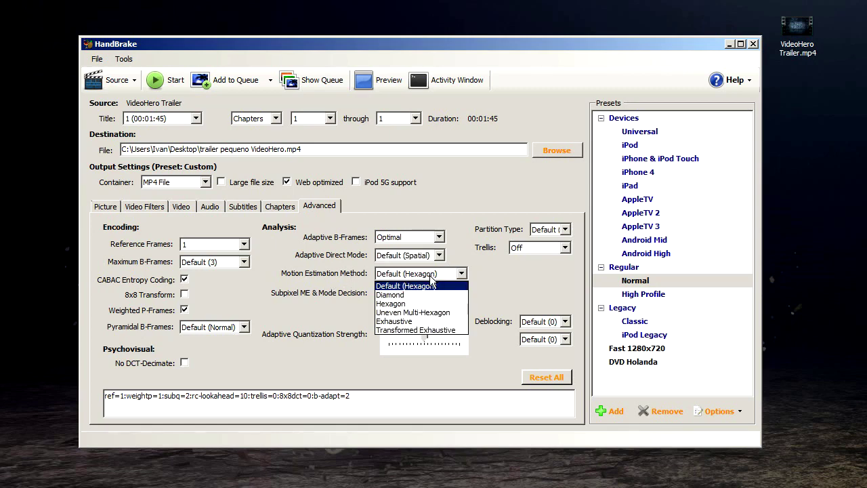
click(423, 330)
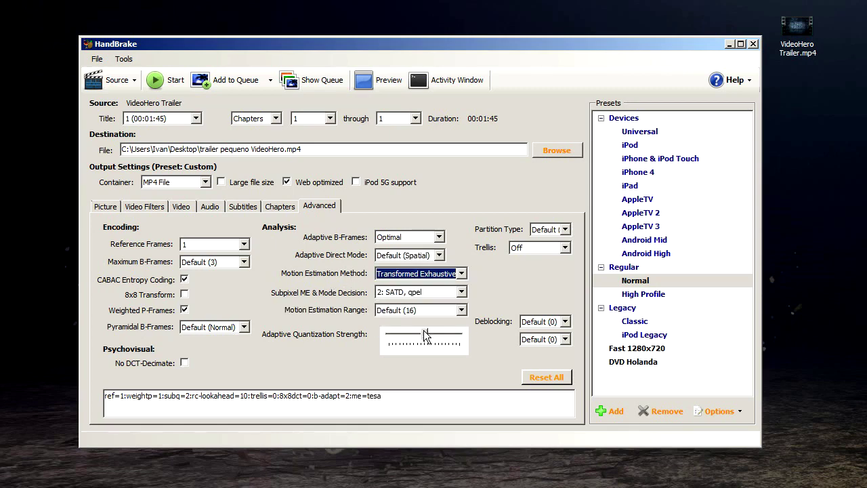
click(421, 273)
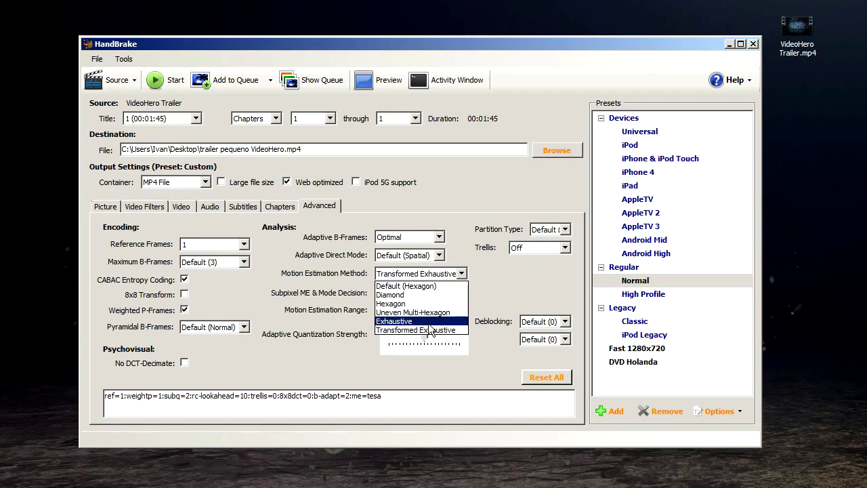
click(435, 321)
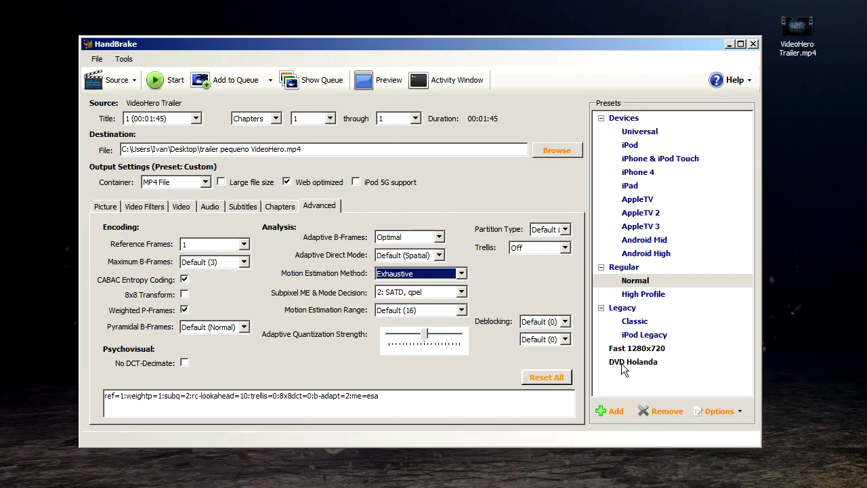
Step: Save the current settings as a new preset named VideoHero 640x360 with a custom picture size of 640 x 360
click(613, 412)
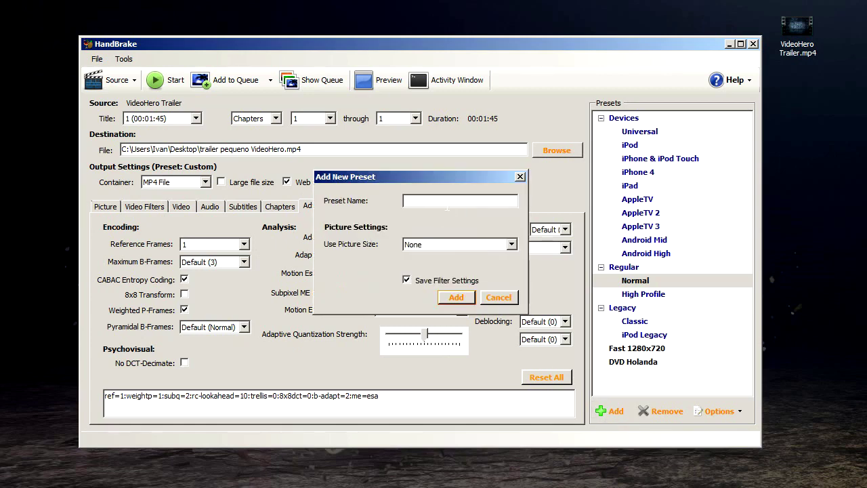
text(VideoHero 640x360)
click(453, 245)
click(434, 273)
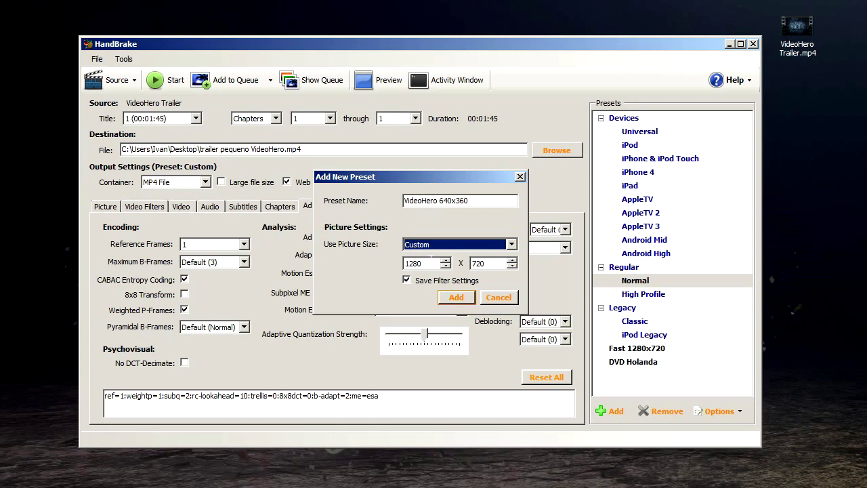
click(433, 245)
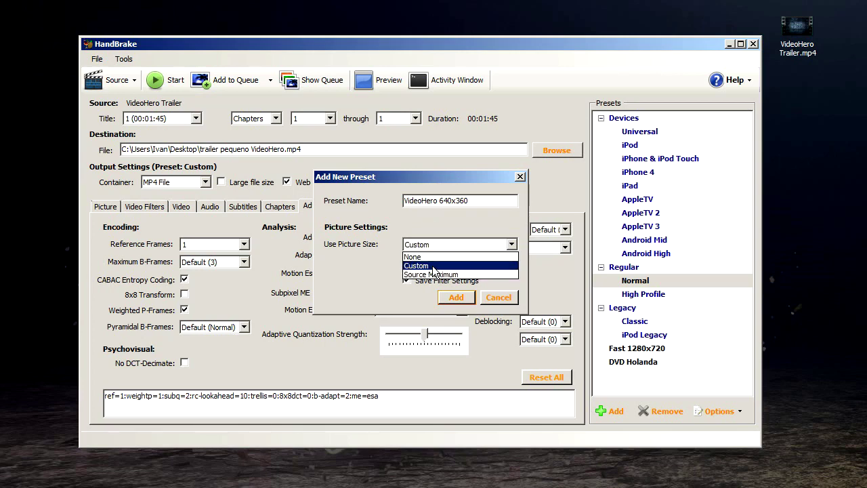
click(432, 265)
key(Tab)
text(640)
key(Tab)
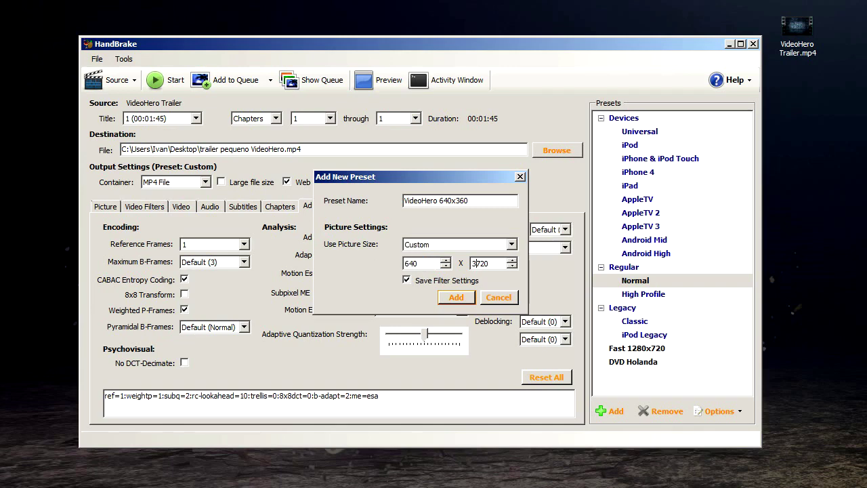
text(360)
click(455, 299)
Step: Select the VideoHero 640x360 preset and collapse the Devices, Regular and Legacy preset groups
click(658, 376)
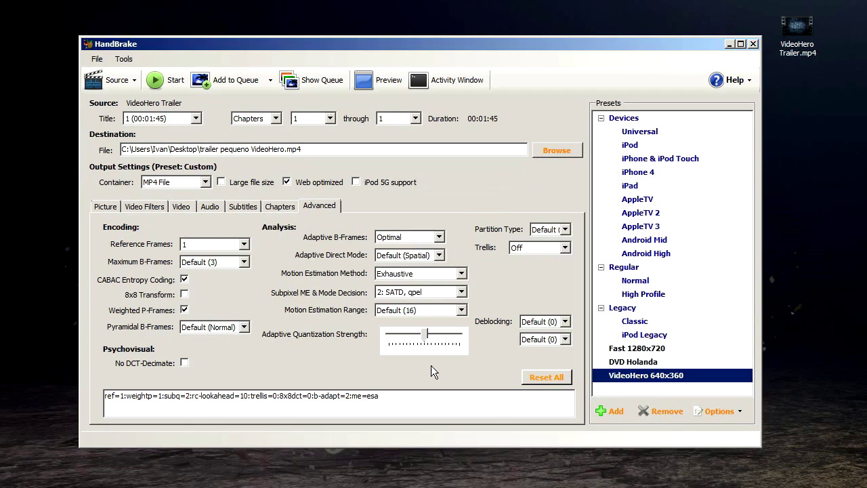
click(601, 118)
click(601, 132)
click(601, 145)
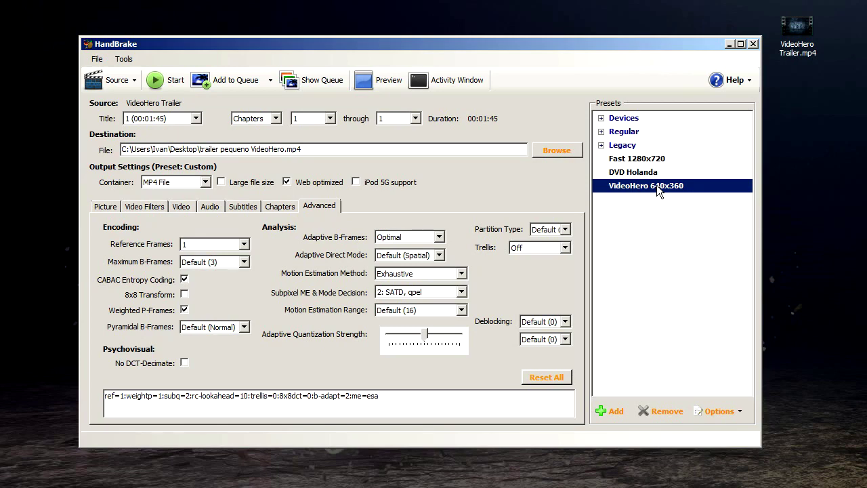
Step: Encode the trailer to the desktop as trailer pequeno VideoHero.mp4
click(166, 80)
click(801, 97)
click(805, 221)
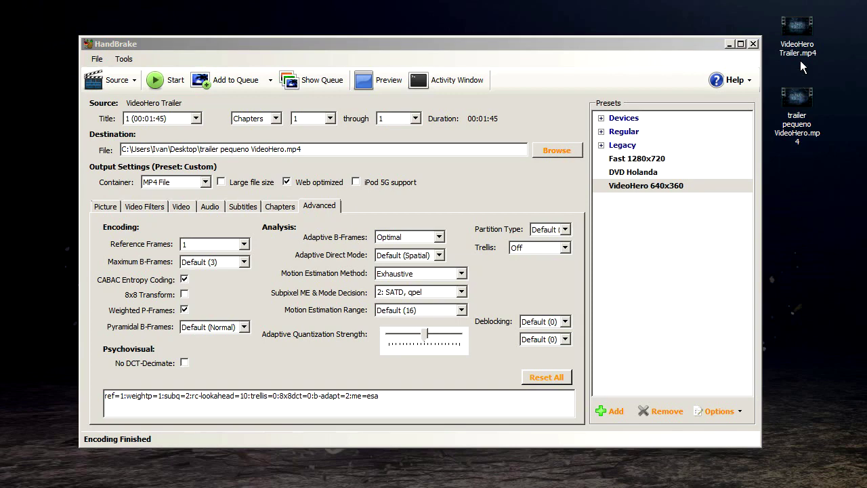
Step: Compare the media information of the original VideoHero Trailer.mp4 with that of the compressed trailer pequeno VideoHero.mp4
click(801, 39)
mouse_move(799, 32)
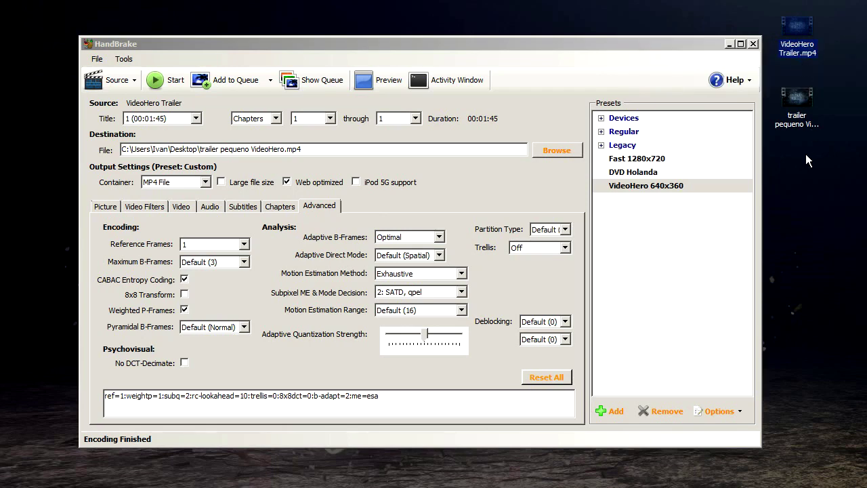
click(796, 101)
mouse_move(796, 103)
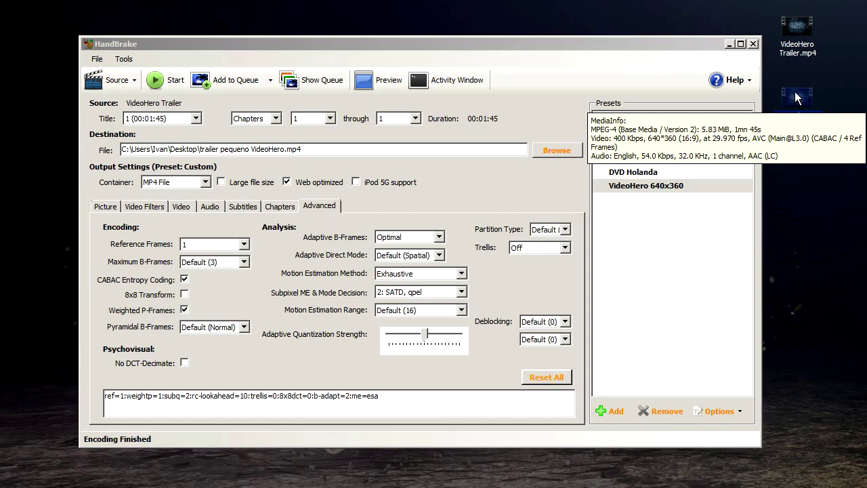
Step: Play trailer pequeno VideoHero.mp4 in VLC to check its quality, pause it, and close the player
click(797, 99)
click(624, 82)
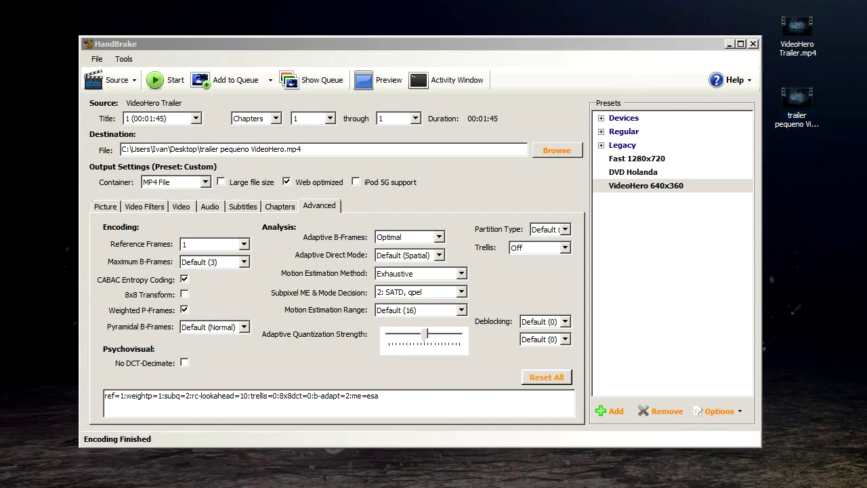
drag(275, 42, 429, 80)
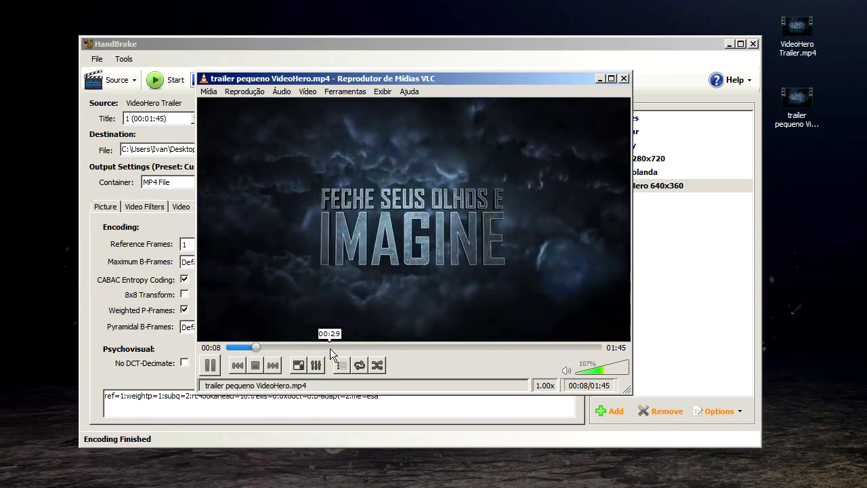
click(211, 365)
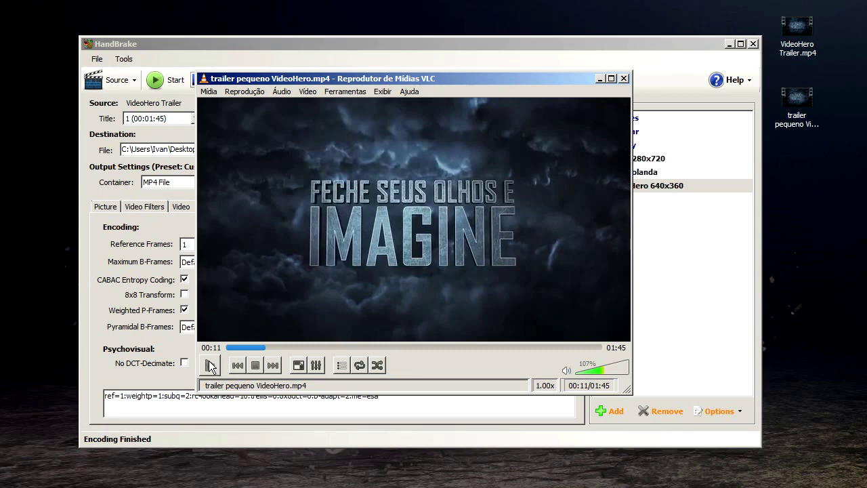
key(alt+F4)
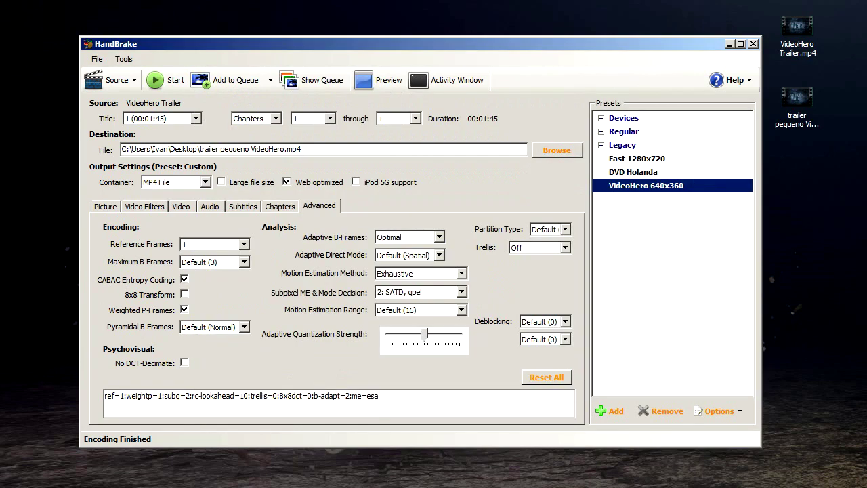